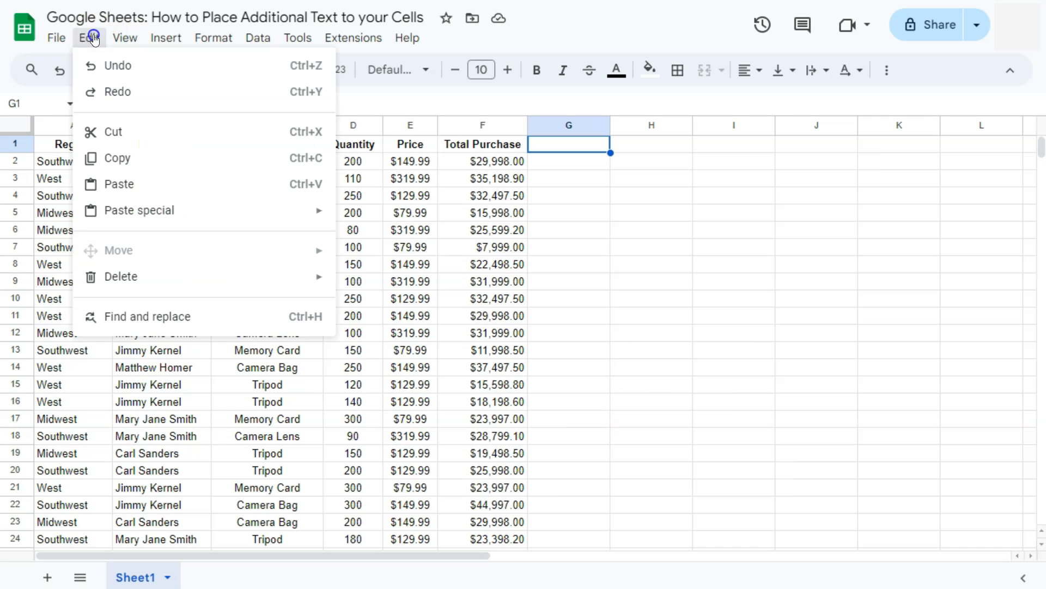
- Use Find and replace to change every "Tripod" to "Tripod Set" across all sheets
click(170, 324)
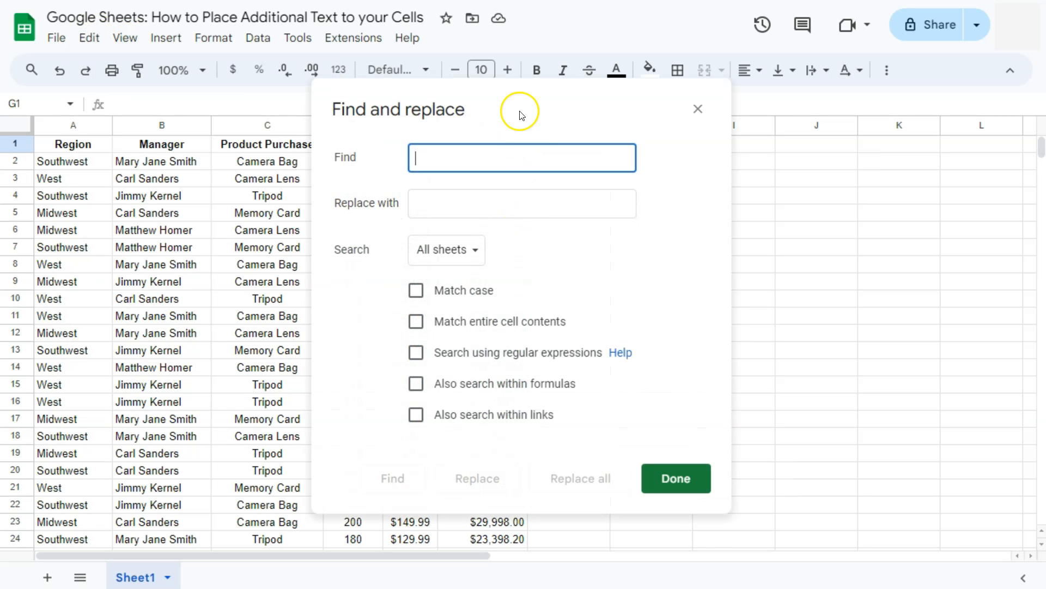
drag(525, 92, 754, 126)
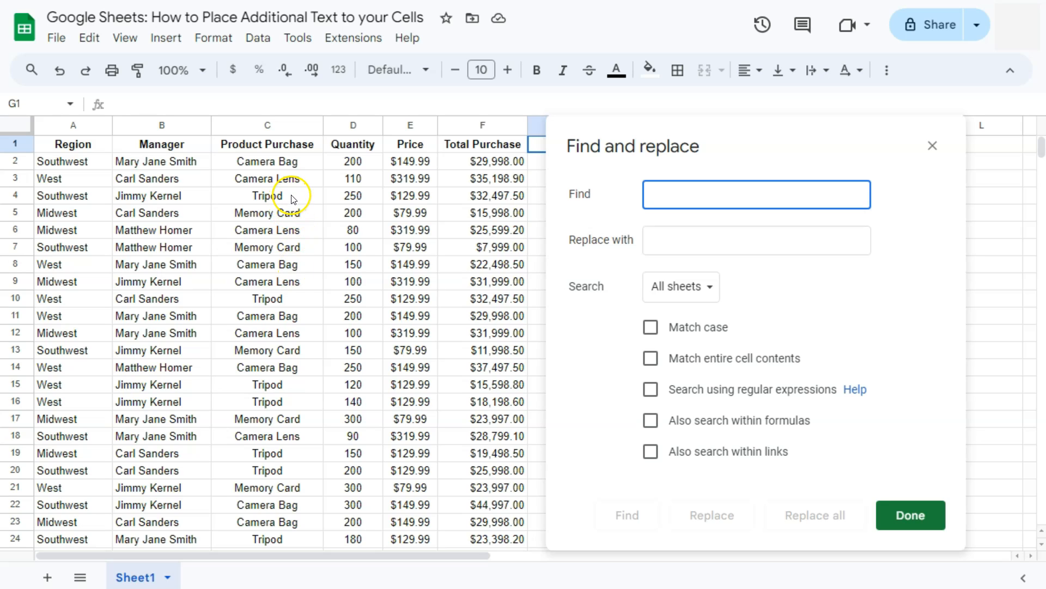
scroll(295, 395, down, 2)
scroll(297, 395, up, 2)
text(Tripod)
click(682, 237)
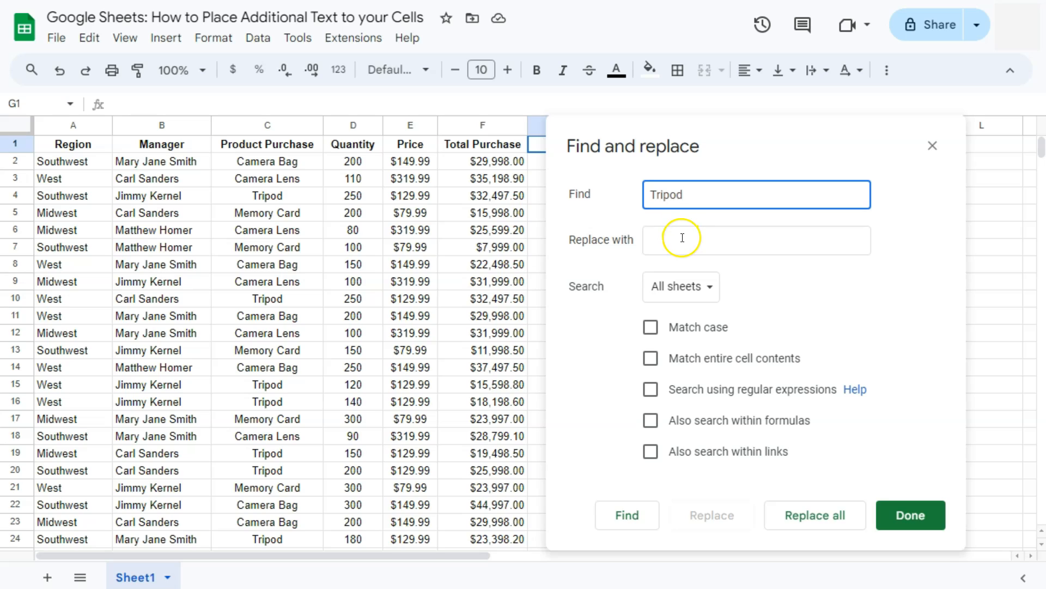
text(Tr)
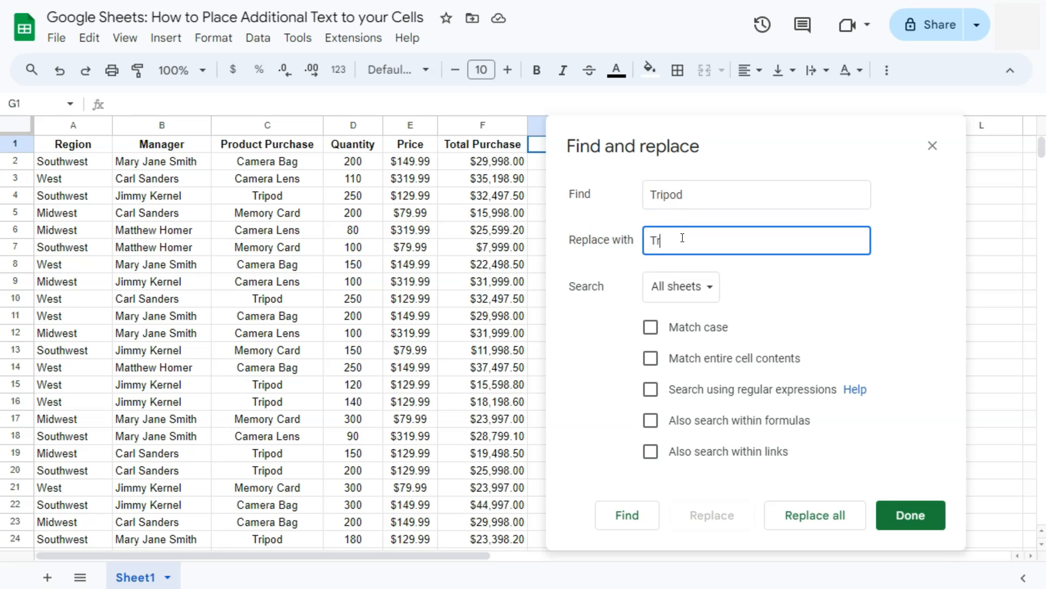
text(ipod Set)
click(823, 522)
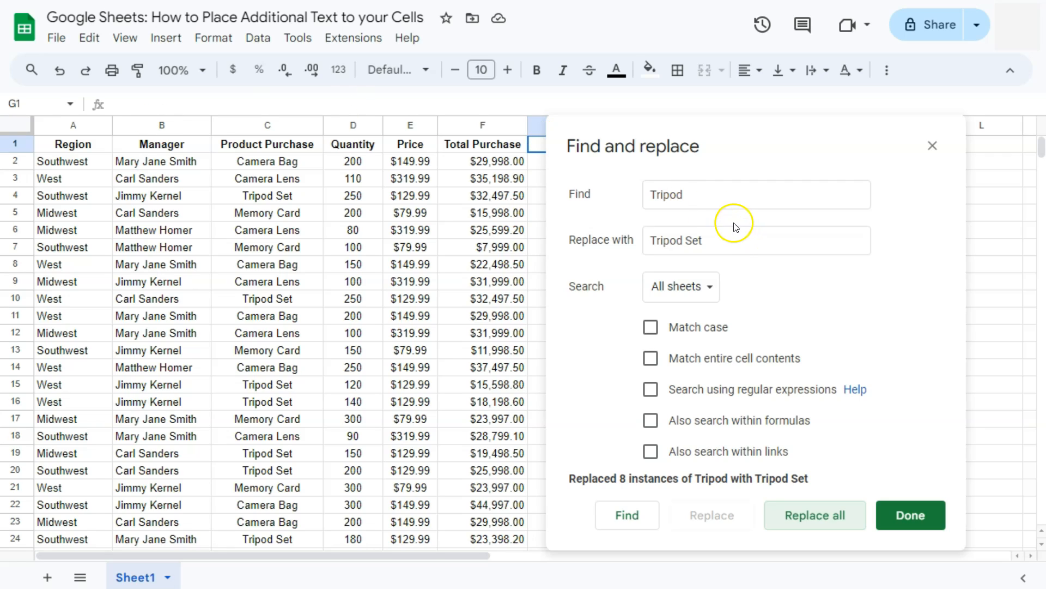
- Replace all instances of the row 2 manager's first name with the same name preceded by "Ms."
drag(682, 195, 651, 195)
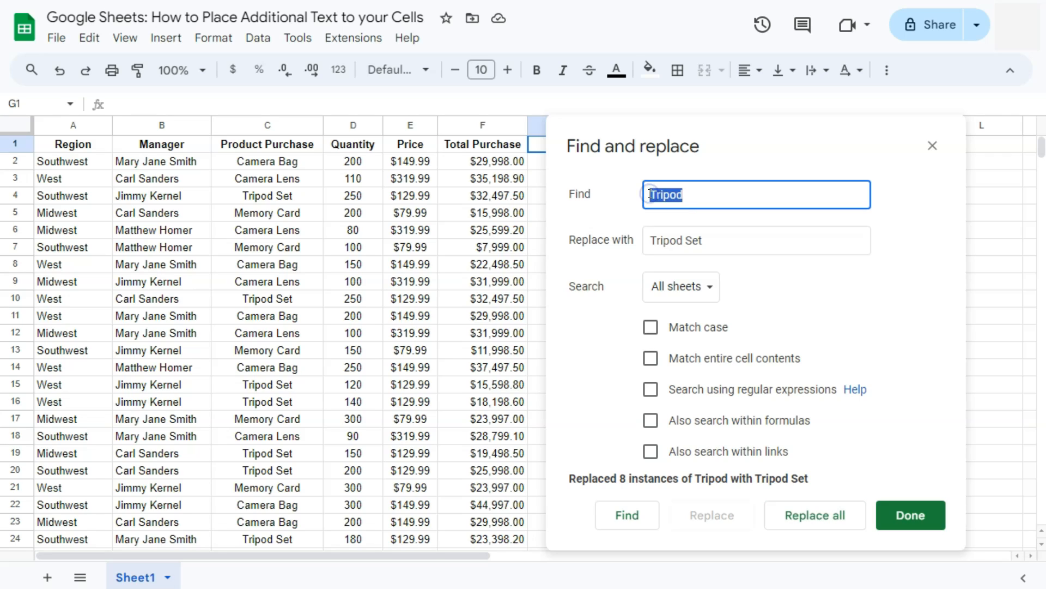
text(Mary)
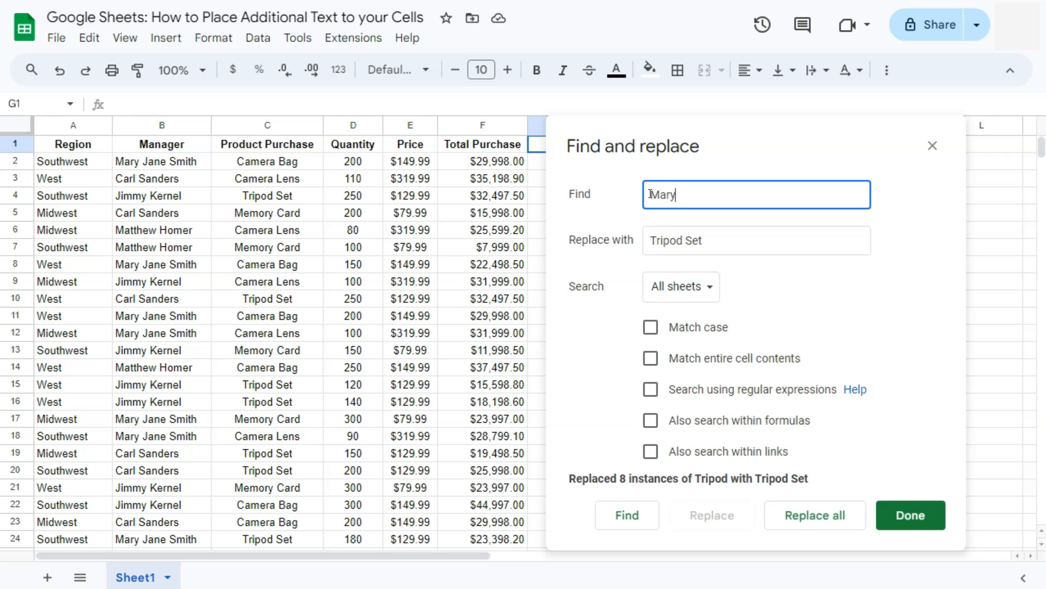
drag(720, 238, 599, 245)
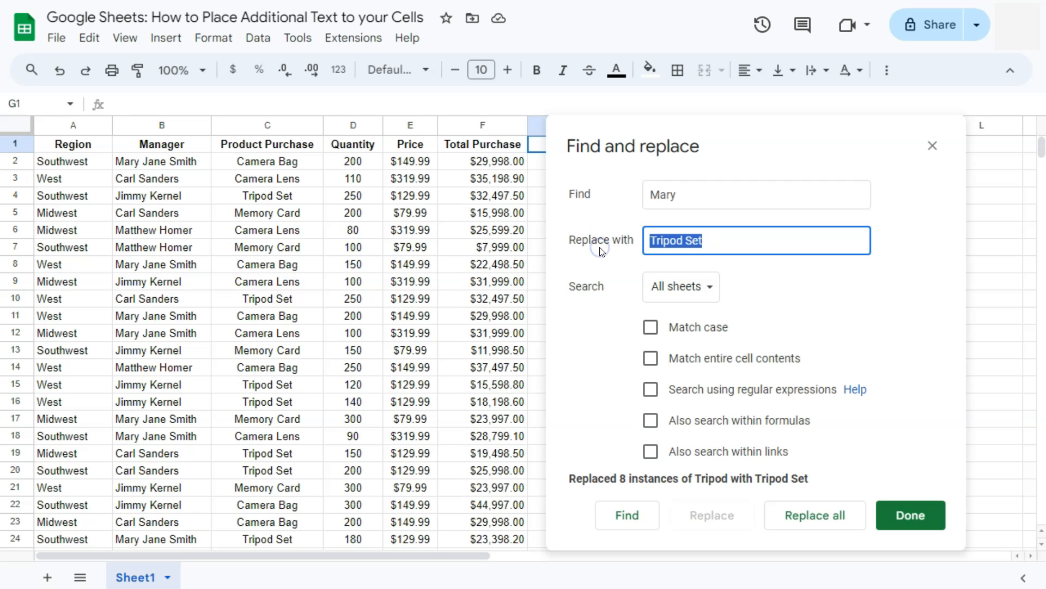
text(Ms. Mary)
click(810, 518)
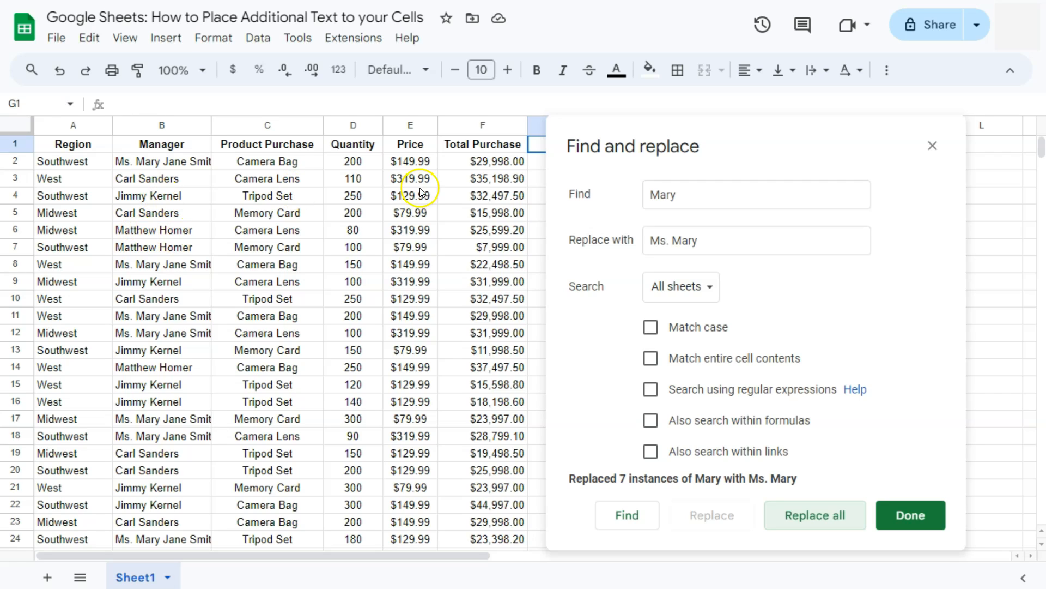
- Replace all instances of the row 3 manager's first name with the same name preceded by "Mr."
double_click(647, 197)
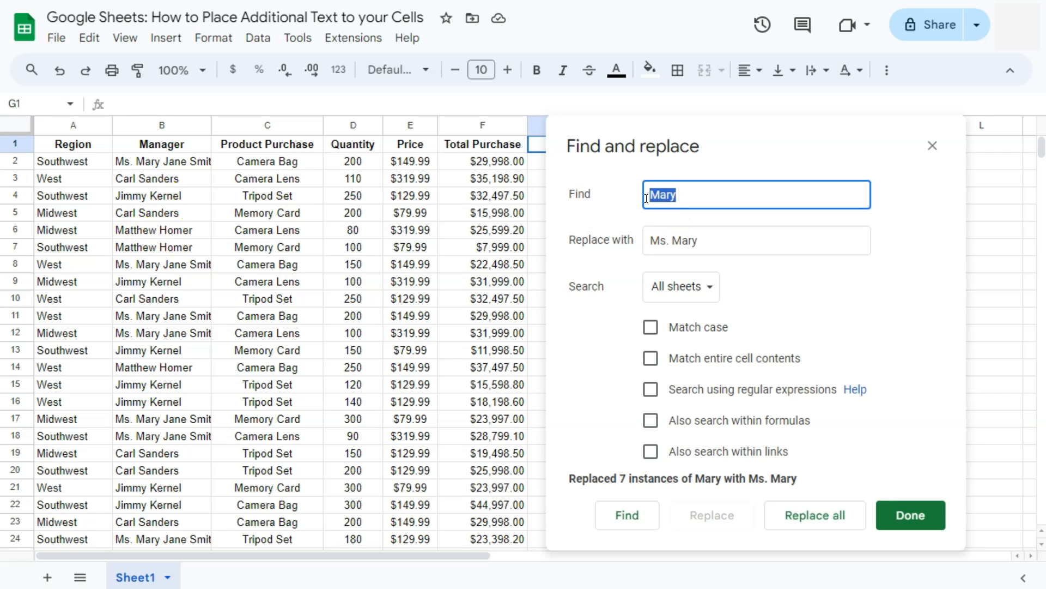
text(ca)
key(BackSpace)
key(BackSpace)
text(Carl)
key(Tab)
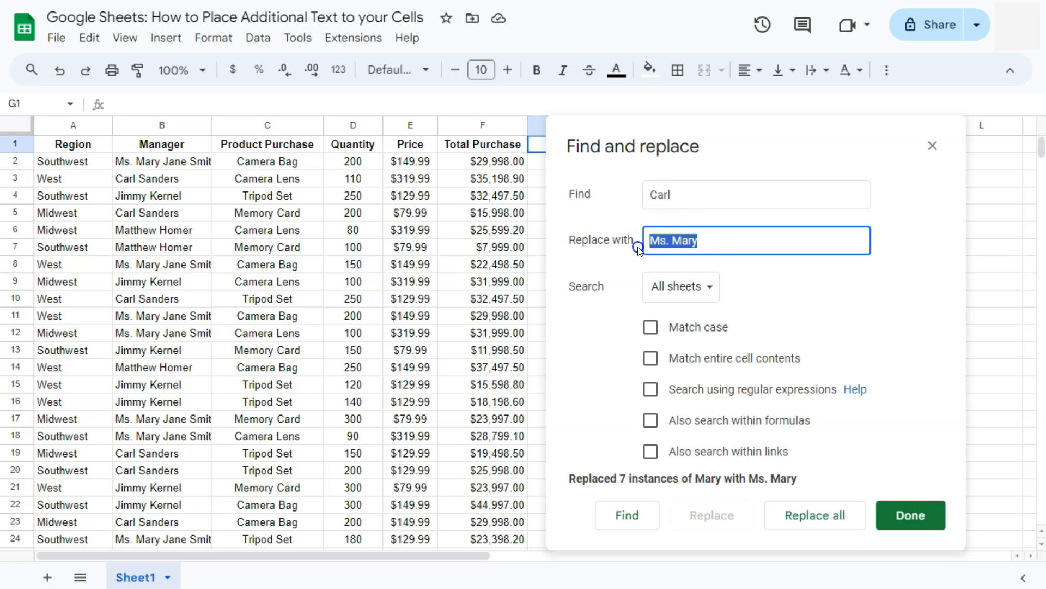
text(mr)
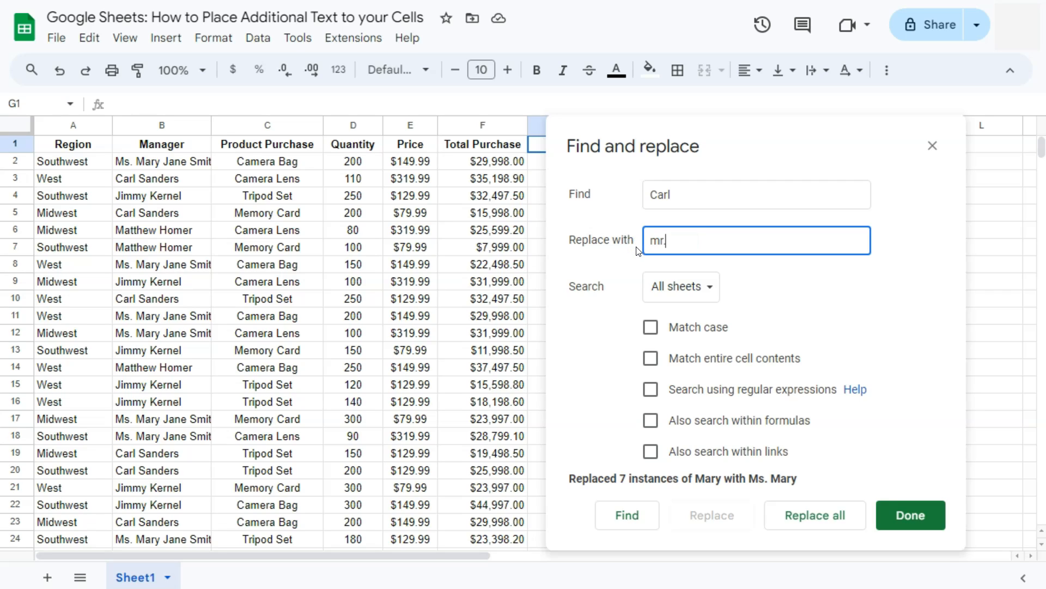
text(Mr/ )
text(Carl)
click(808, 522)
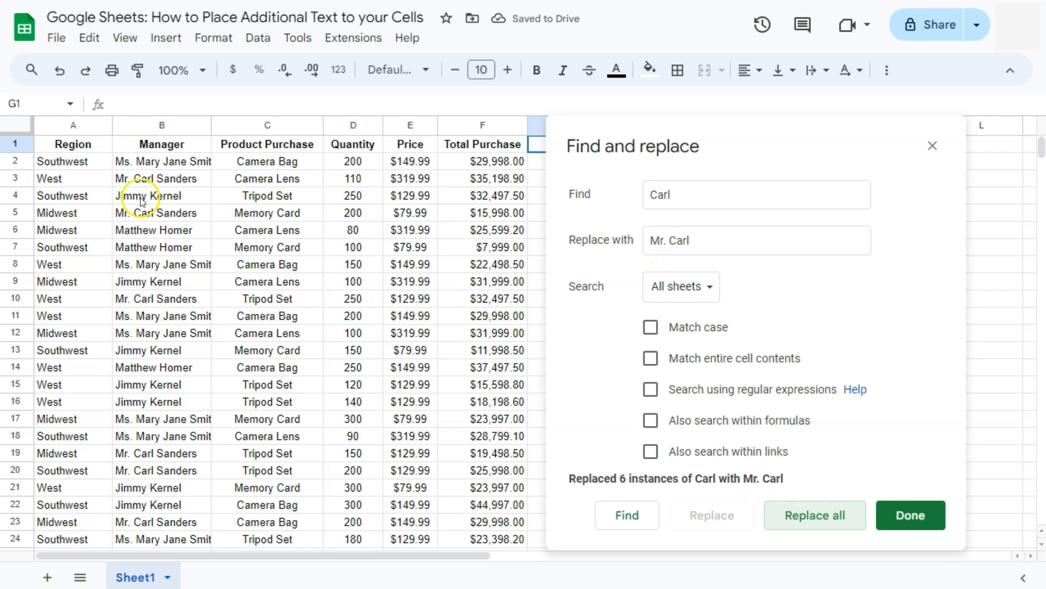
- Replace all instances of the row 4 manager's first name with the same name preceded by "Mr."
click(653, 193)
double_click(653, 193)
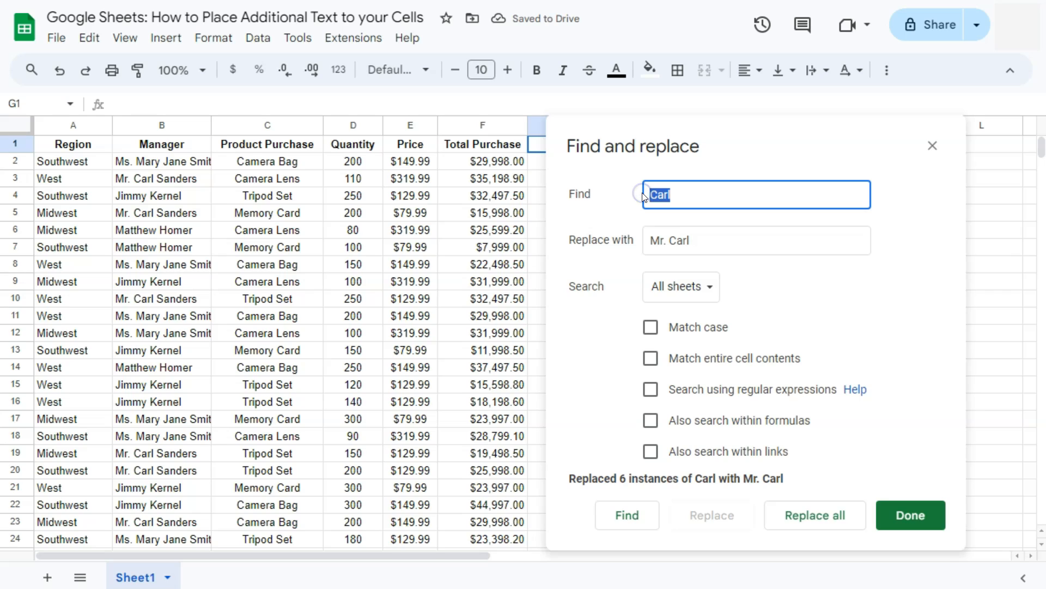
key(BackSpace)
text(Jimmy)
click(715, 242)
double_click(673, 240)
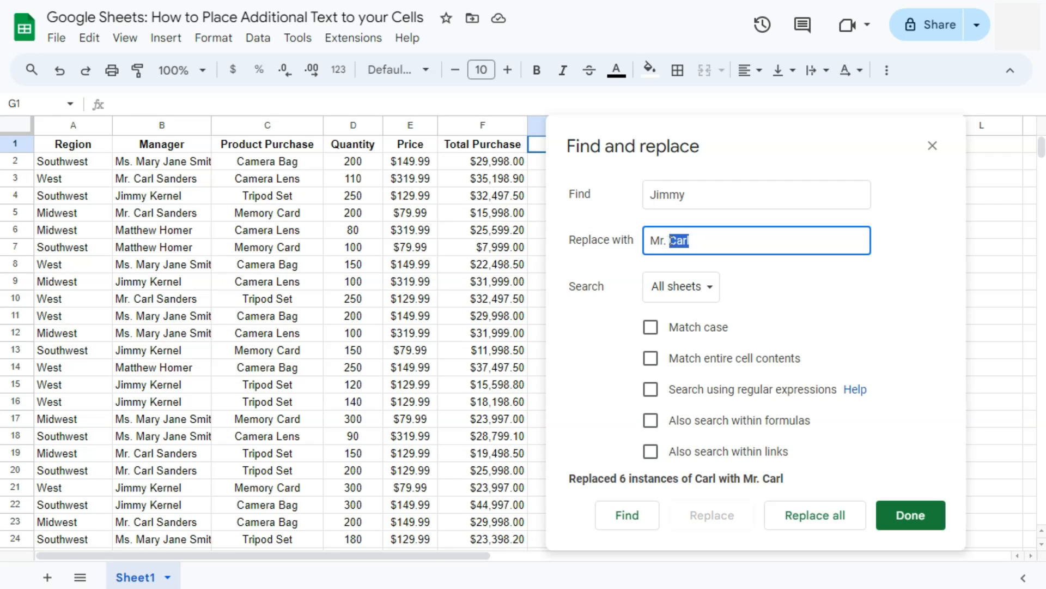
text(Jimmy)
click(673, 240)
key(BackSpace)
text(J)
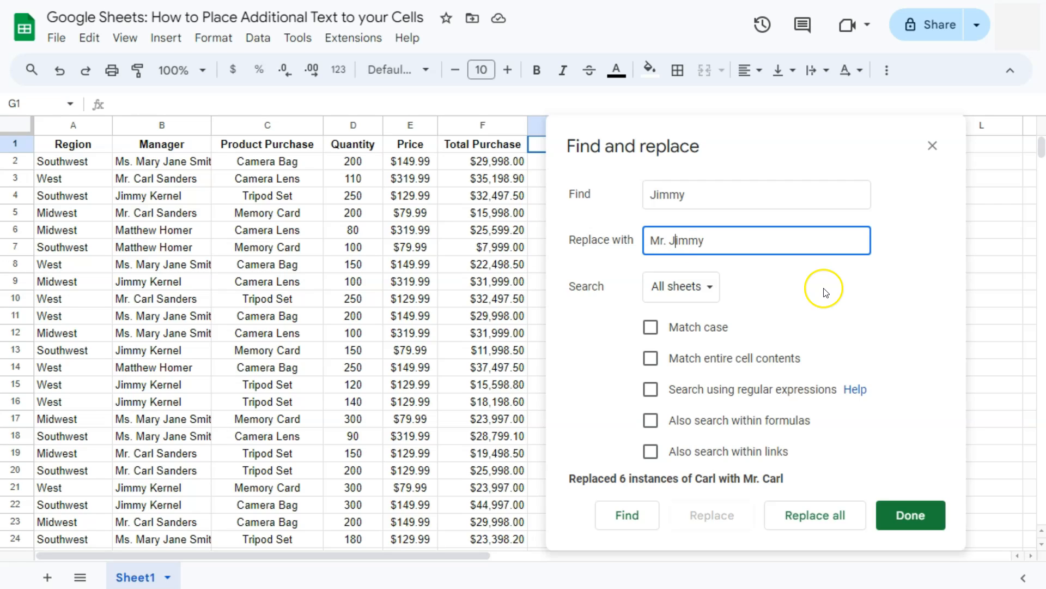
click(828, 520)
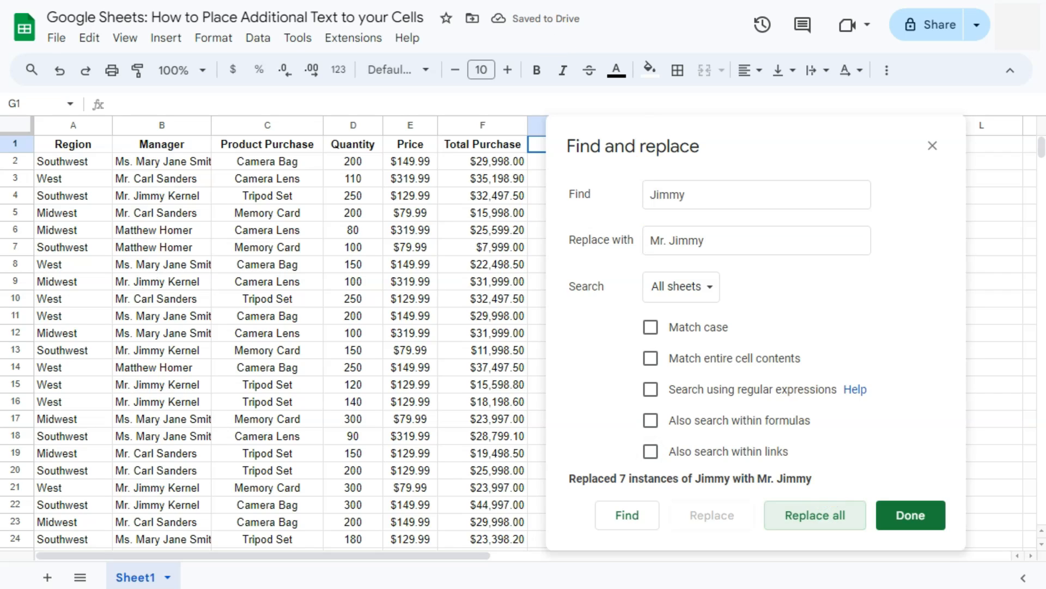
- Replace all instances of the row 6 manager's first name with the "Mr." version and close Find and replace
double_click(727, 198)
text(Matthew)
double_click(676, 240)
text(Matthew)
click(811, 518)
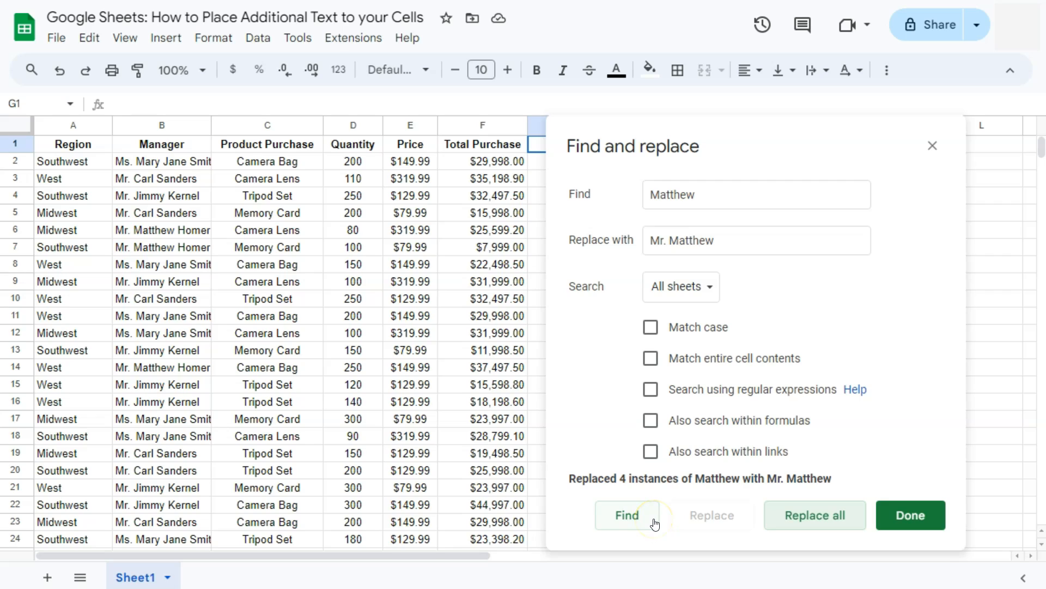
click(932, 146)
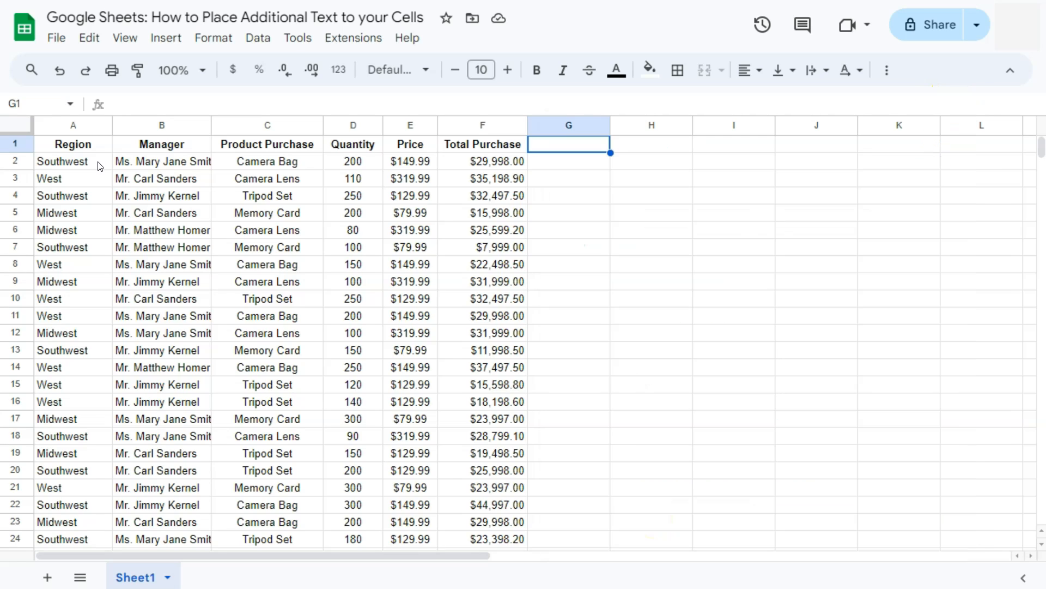
- Enter the formula =A2&" "&"America" in cell H2 to append the word to the region
drag(99, 166, 89, 507)
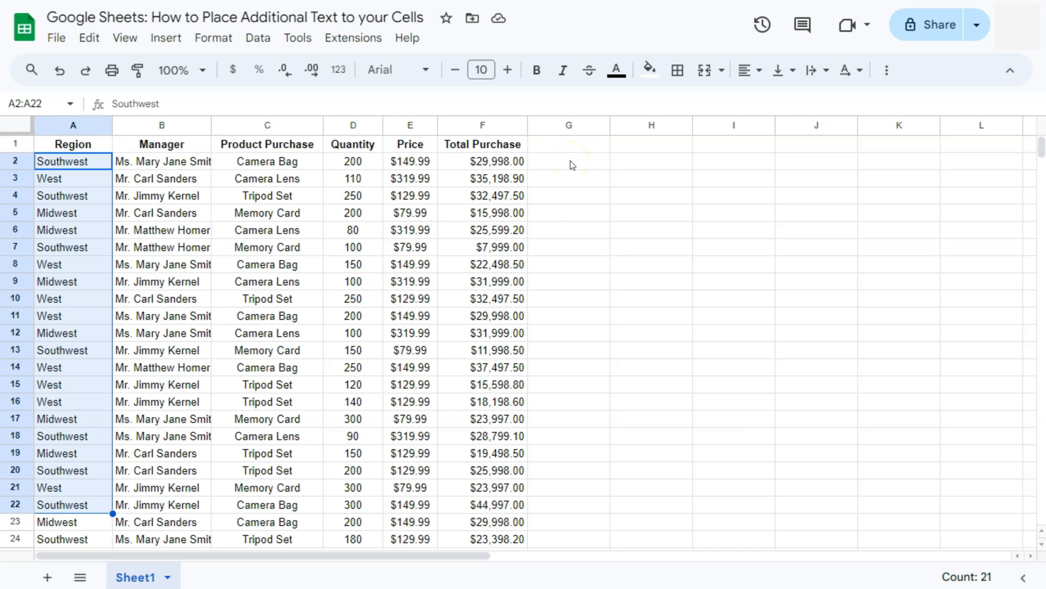
click(627, 168)
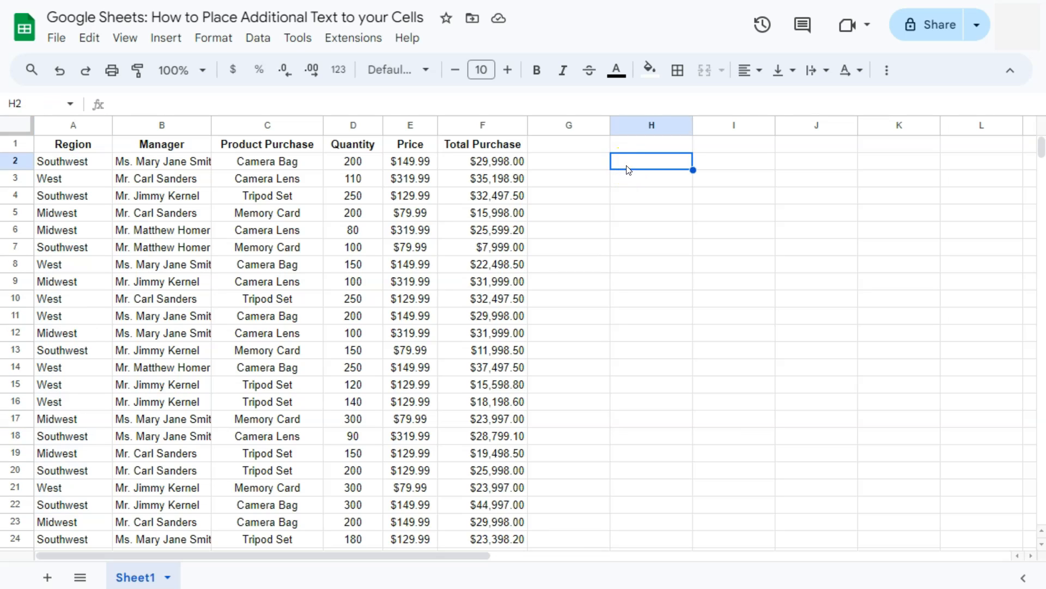
text(=)
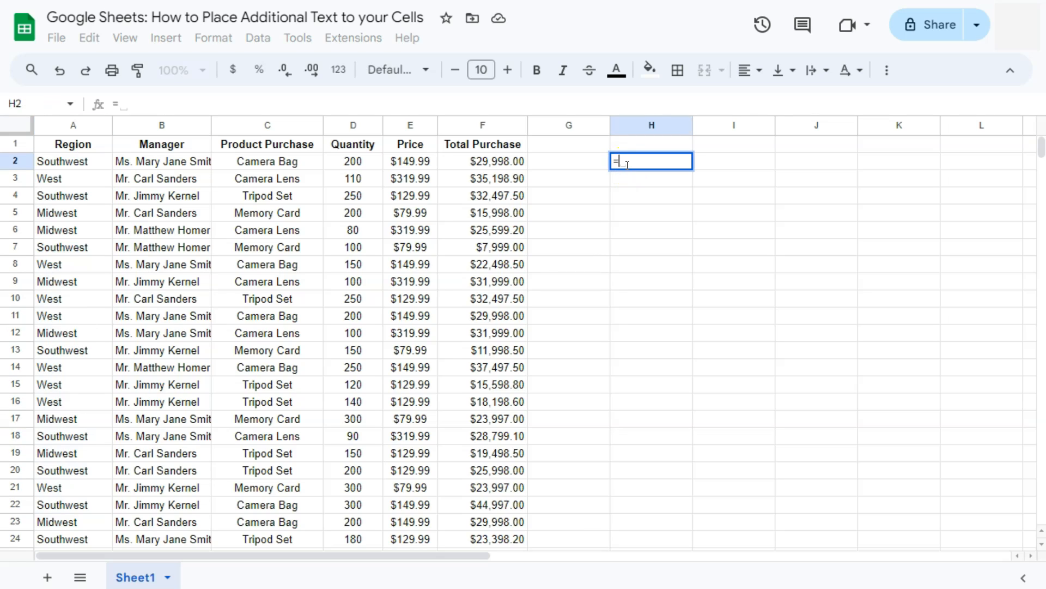
click(79, 162)
text(&")
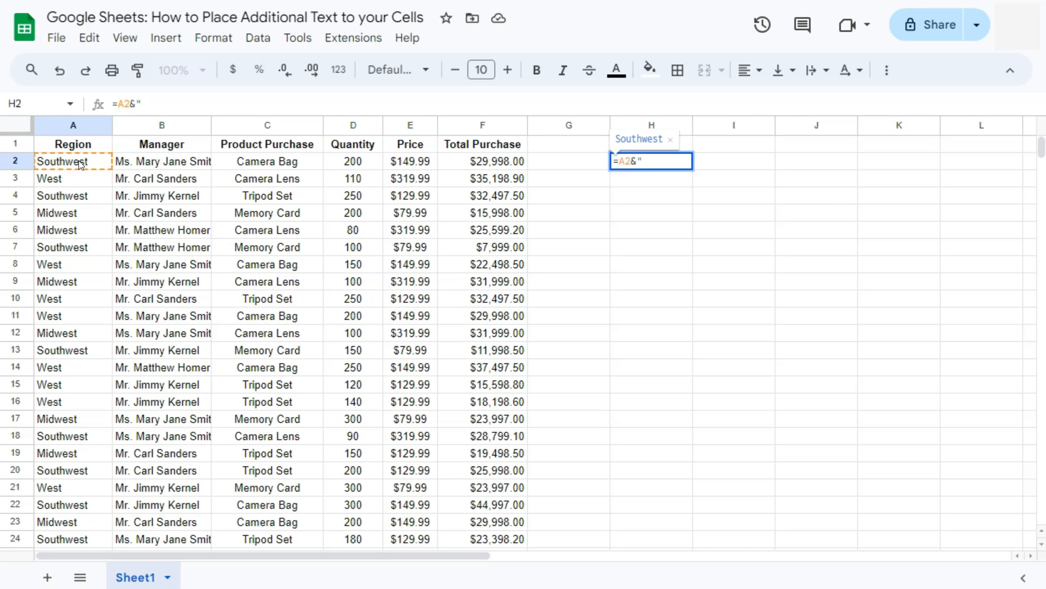
text( "&)
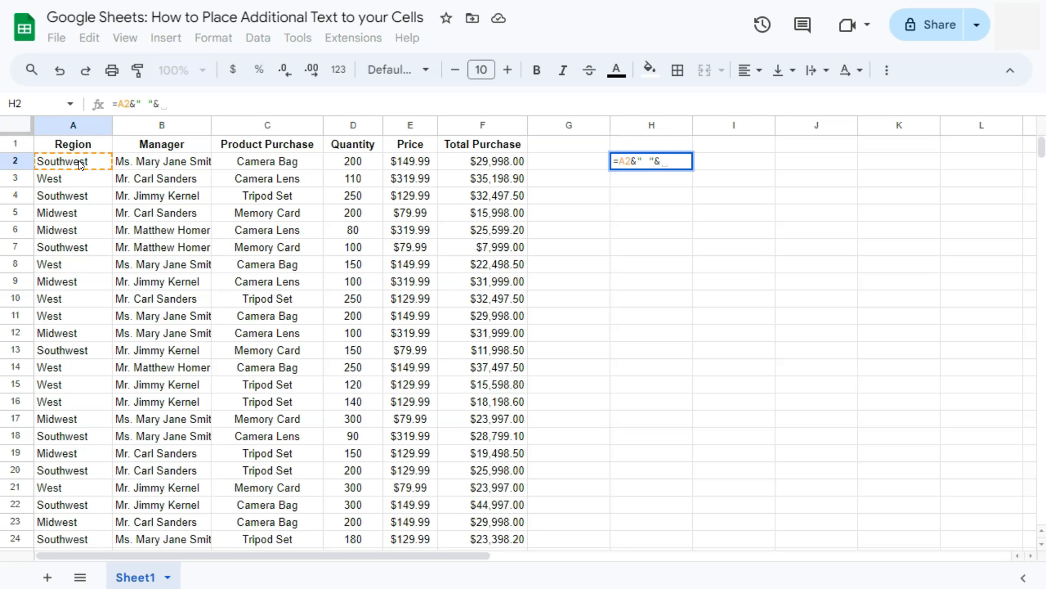
text(")
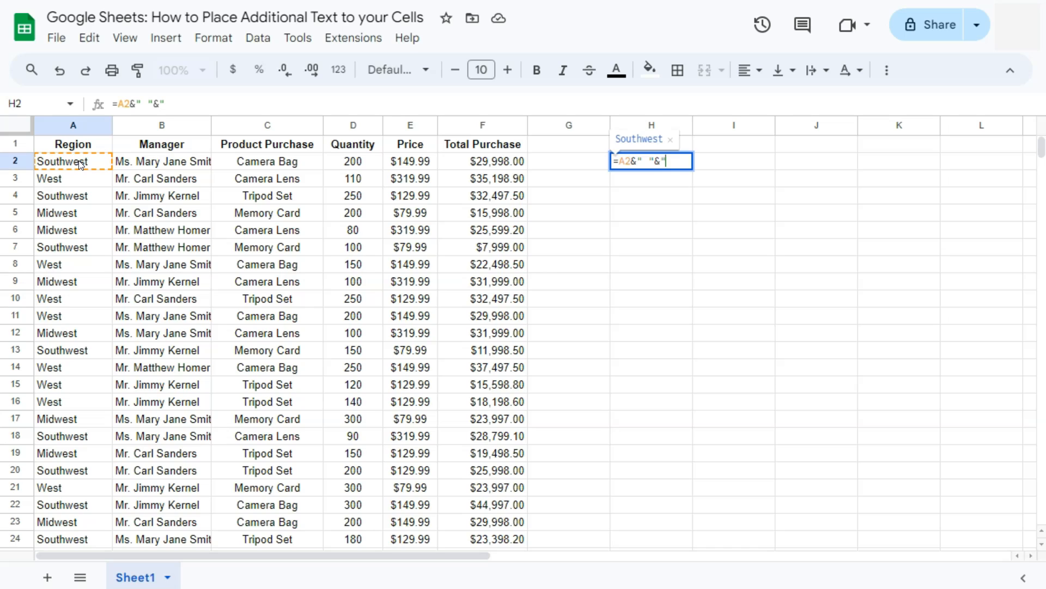
text(Amer)
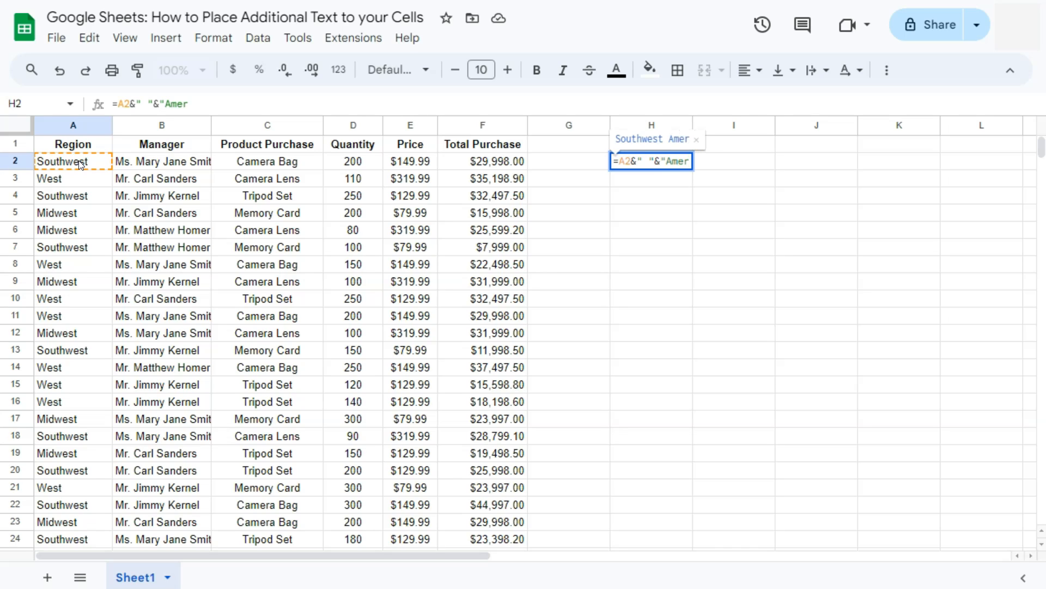
text(ica")
key(Return)
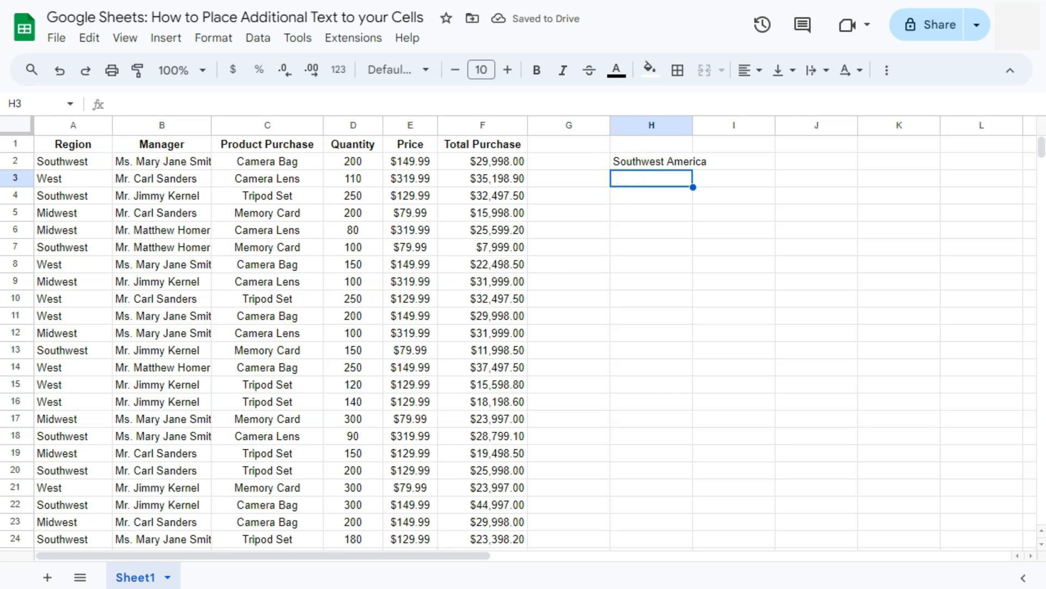
- Fill the H2 formula down through H25
click(641, 167)
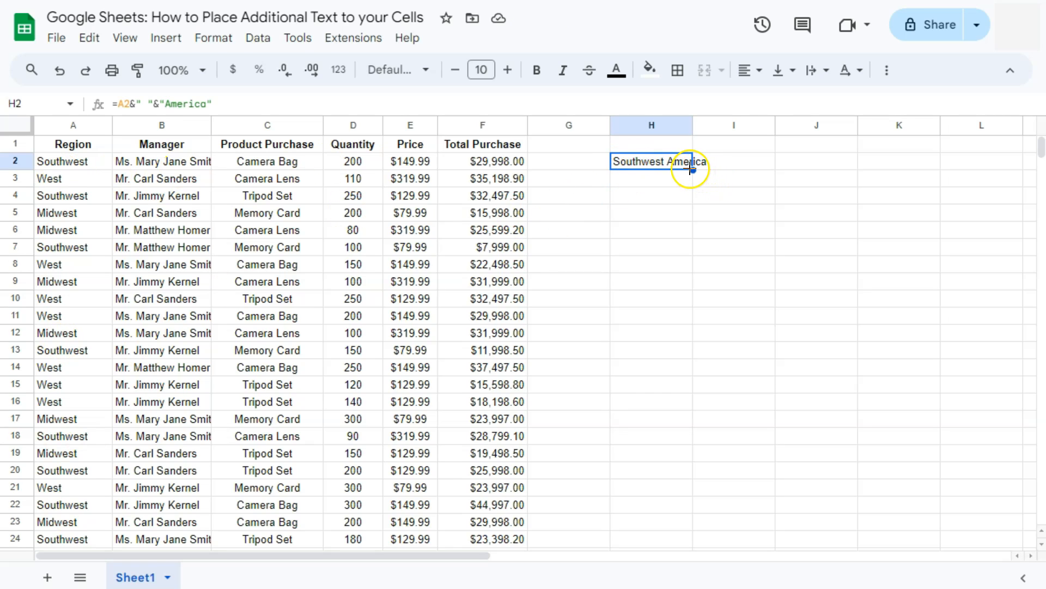
drag(693, 170, 688, 390)
scroll(791, 359, up, 3)
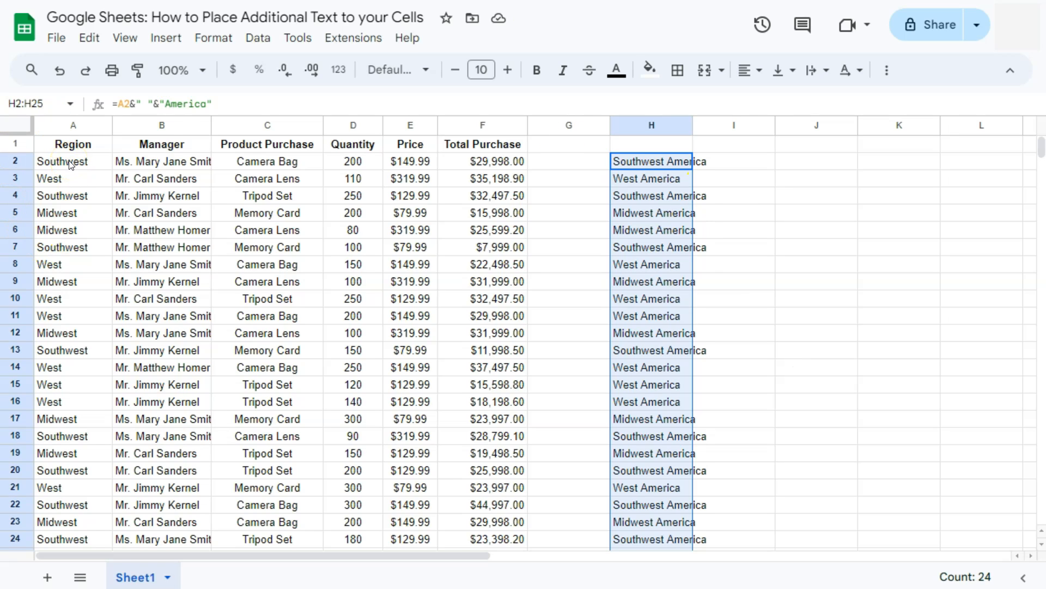
click(771, 236)
- Copy H2:H25 and paste it as values only over the Region entries starting at A2
click(634, 161)
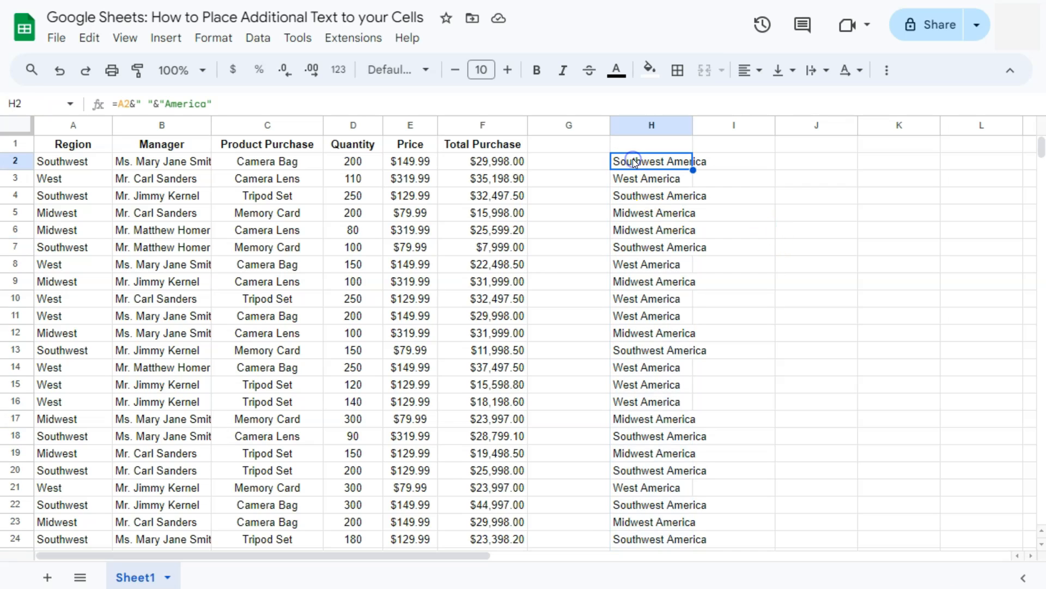
key(ctrl+shift+Down)
right_click(634, 162)
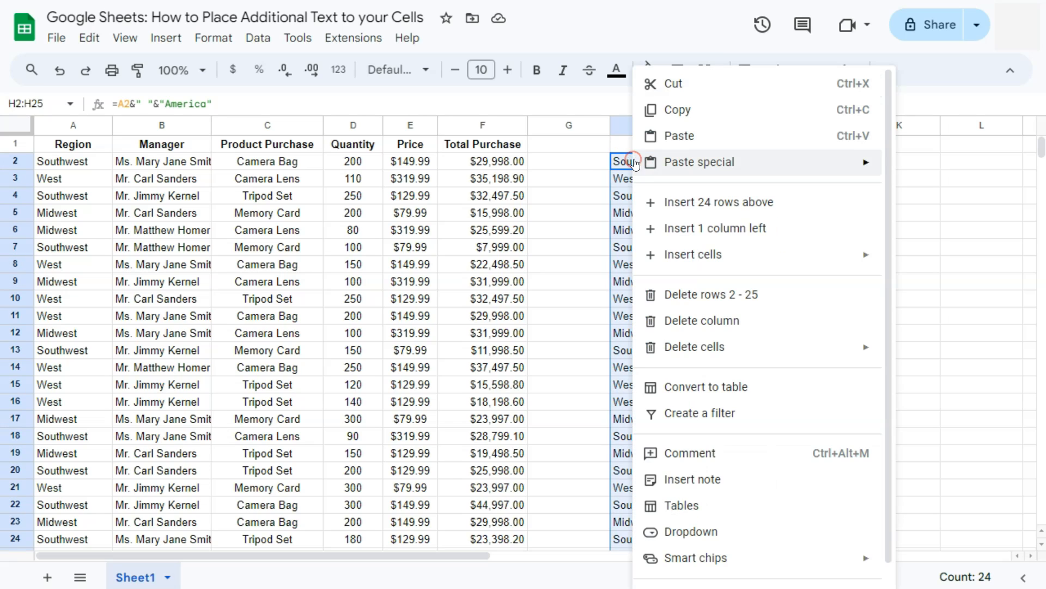
click(677, 85)
click(55, 164)
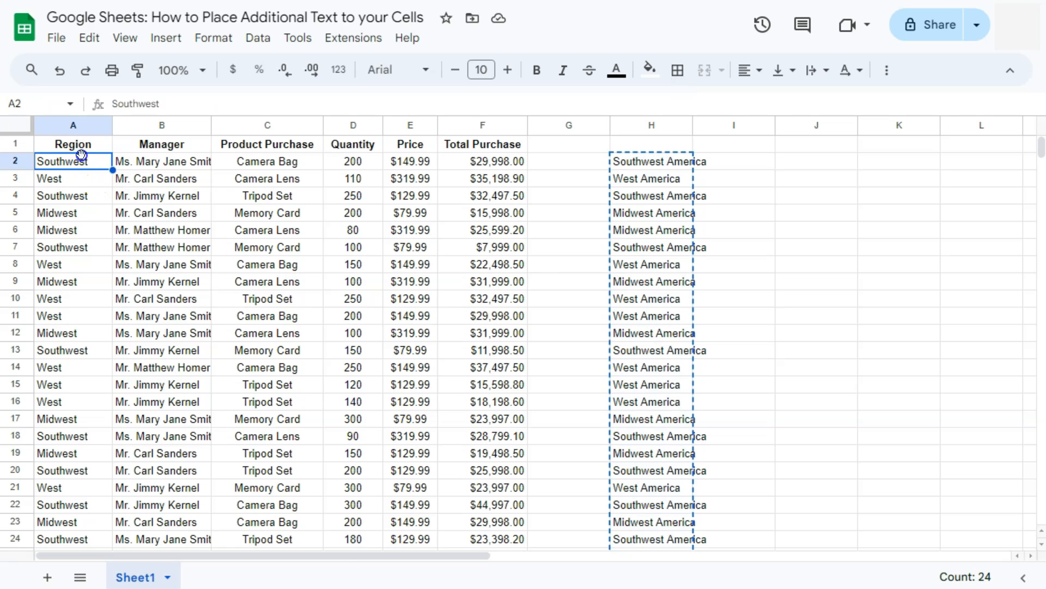
right_click(55, 164)
click(55, 163)
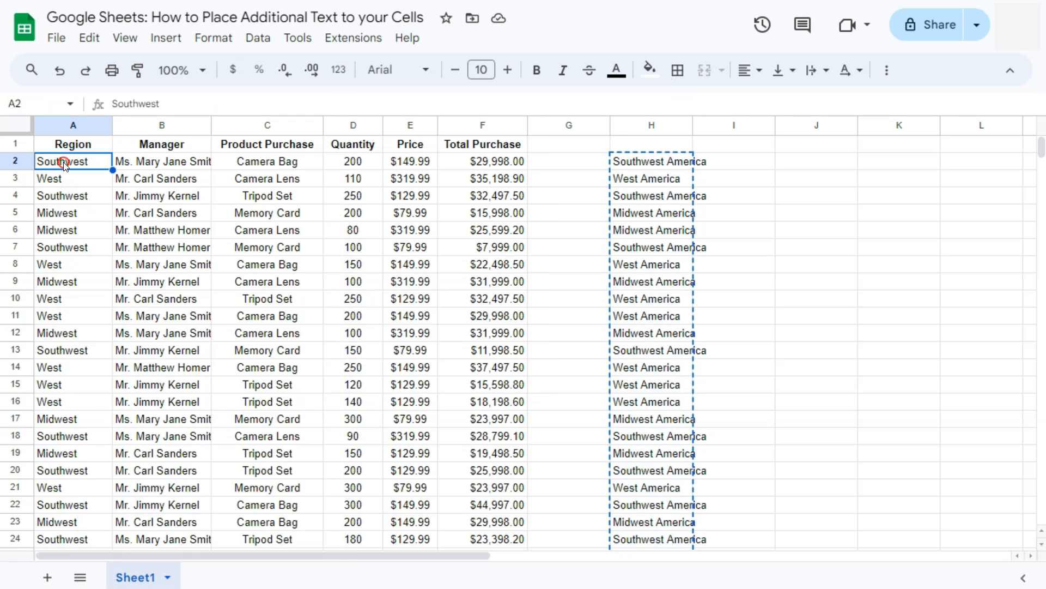
right_click(59, 162)
mouse_move(129, 162)
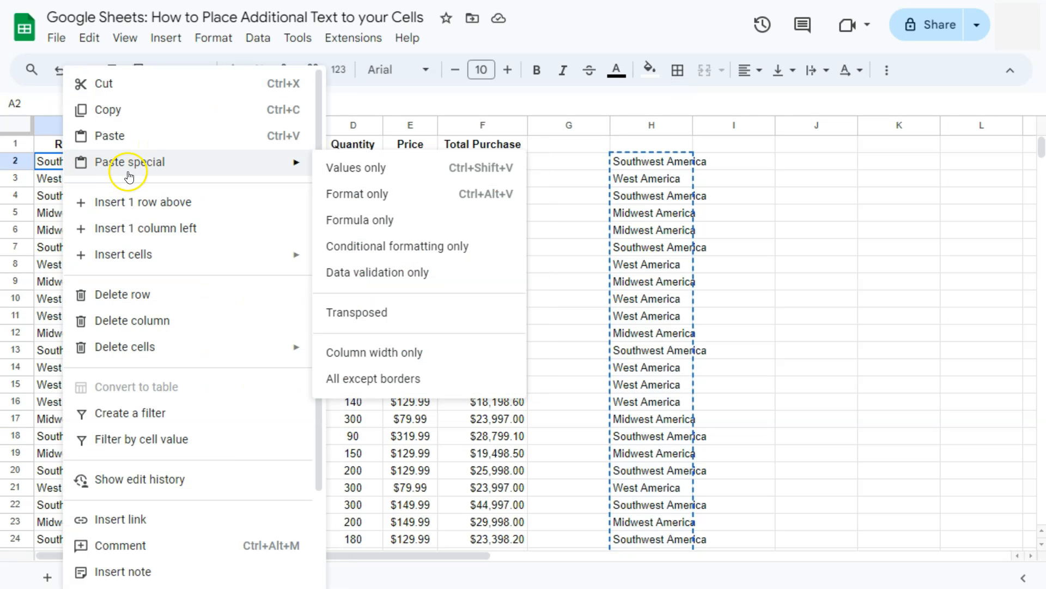
click(372, 174)
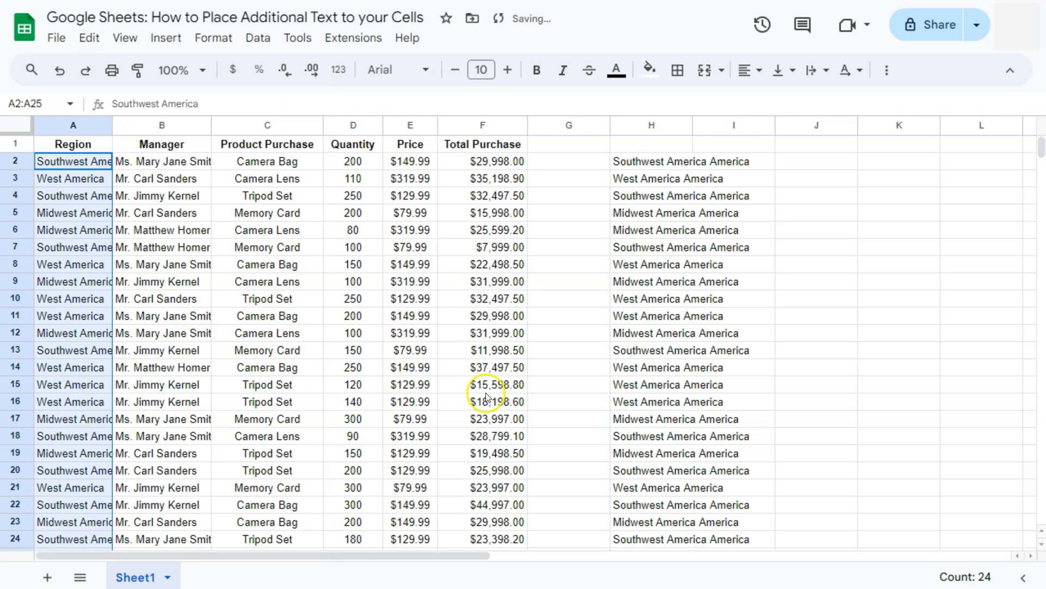
- Clear the helper formulas in H2:H25 and fit the widths of columns A and B to their contents
drag(629, 166, 652, 315)
key(Delete)
scroll(523, 327, up, 5)
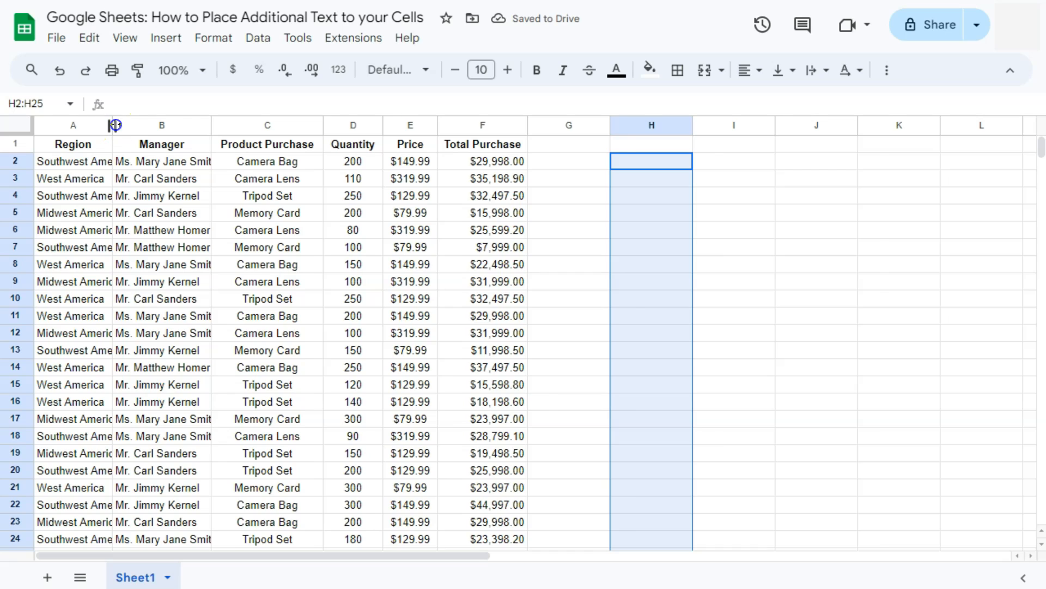
double_click(112, 124)
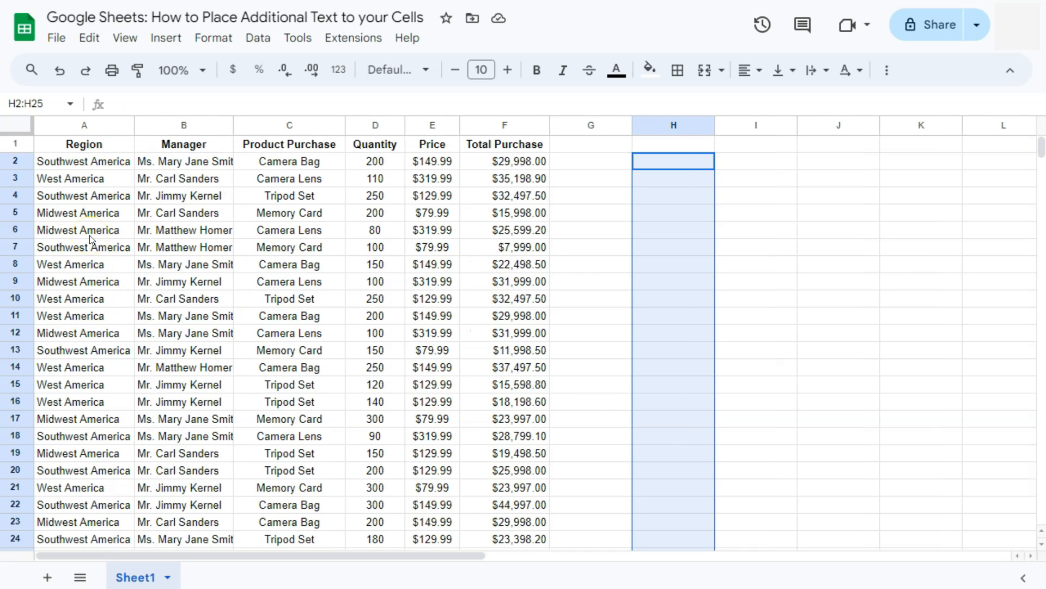
click(648, 148)
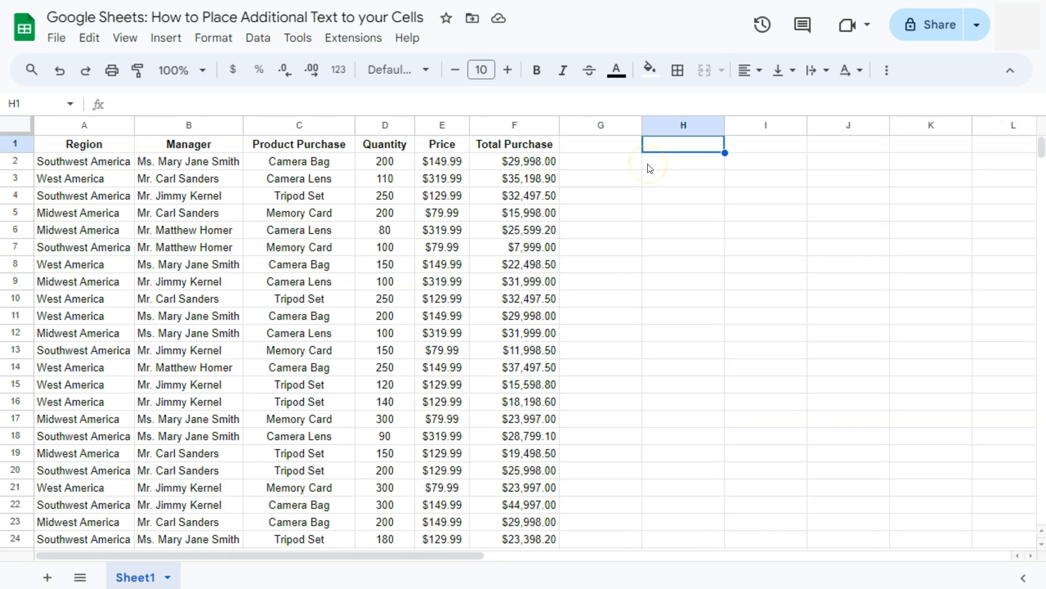